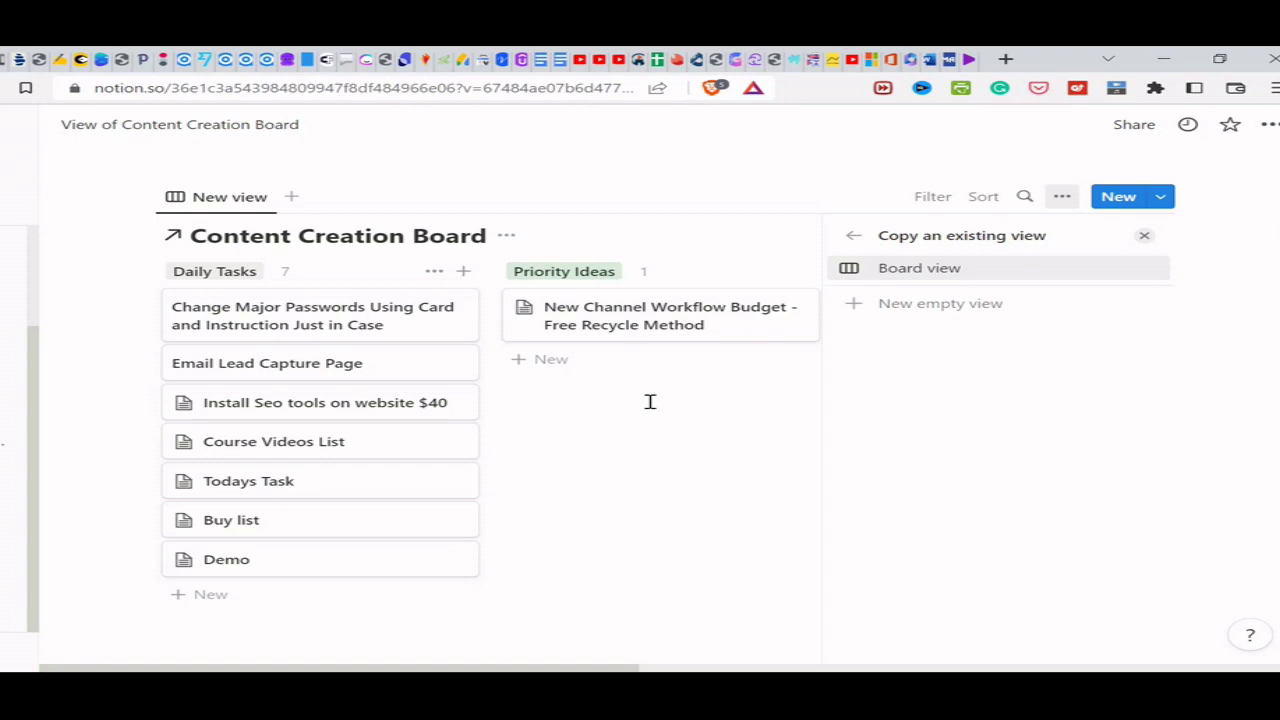
# Move the Course Videos List card above Install Seo tools on the board
pyautogui.moveTo(177, 440); pyautogui.dragTo(200, 400)
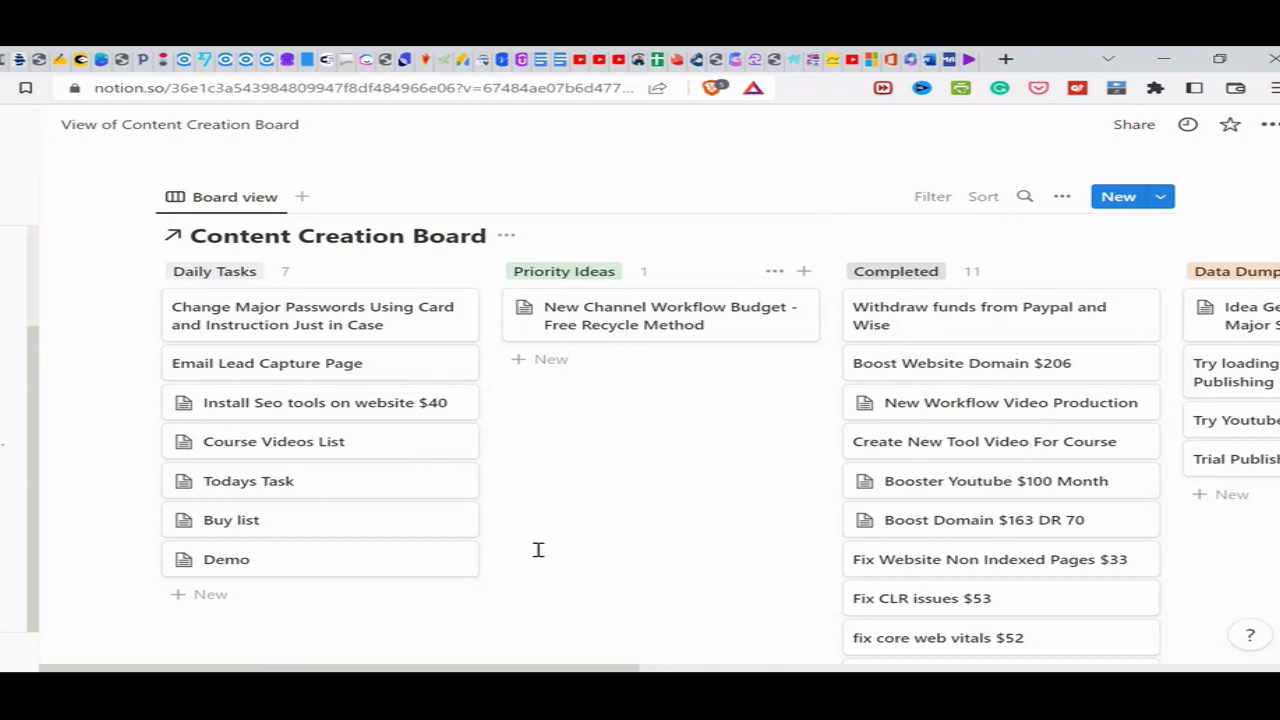
# Open the Demo card as a page, type 'Dog Walking' in its body and select it
pyautogui.click(240, 560)
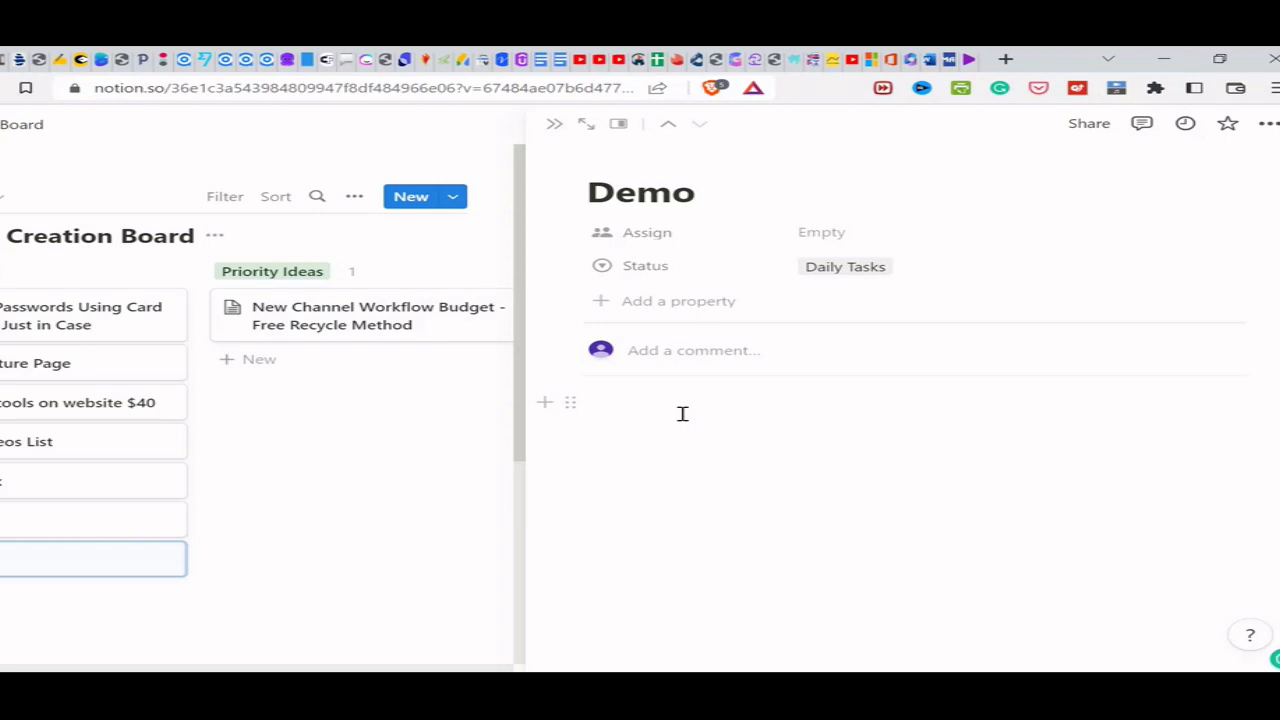
pyautogui.click(778, 411)
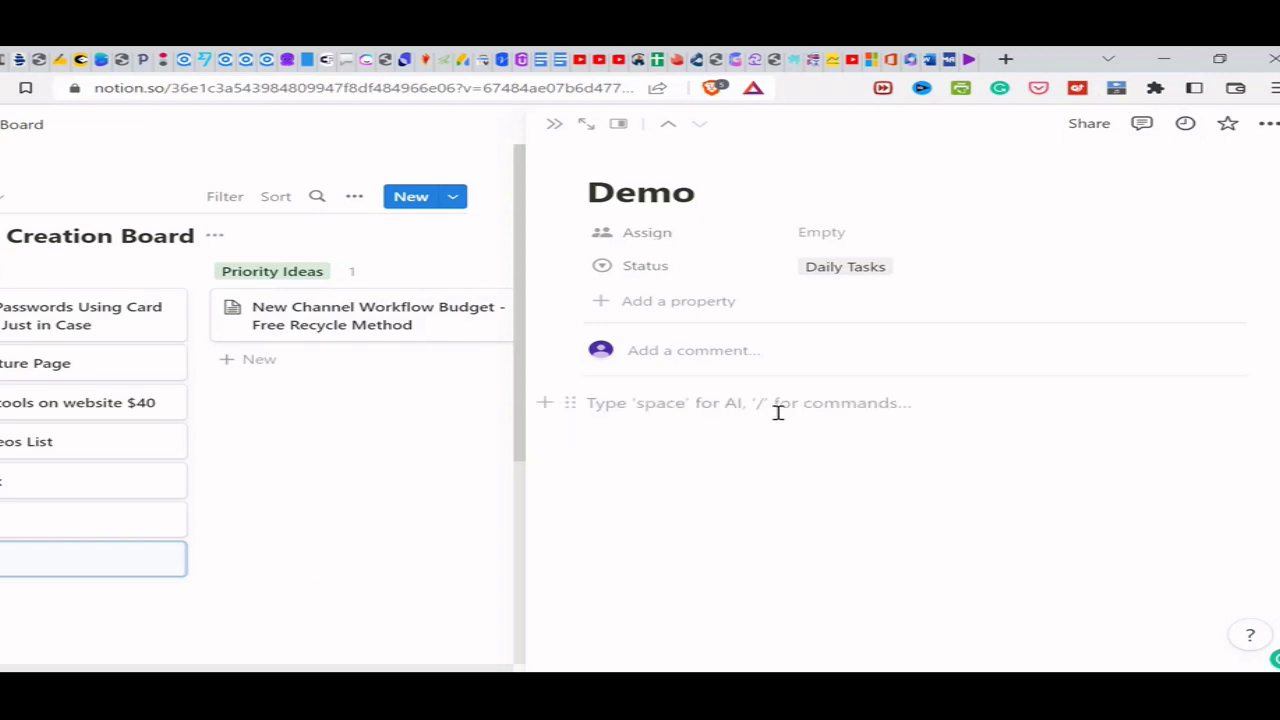
pyautogui.write('Dog W')
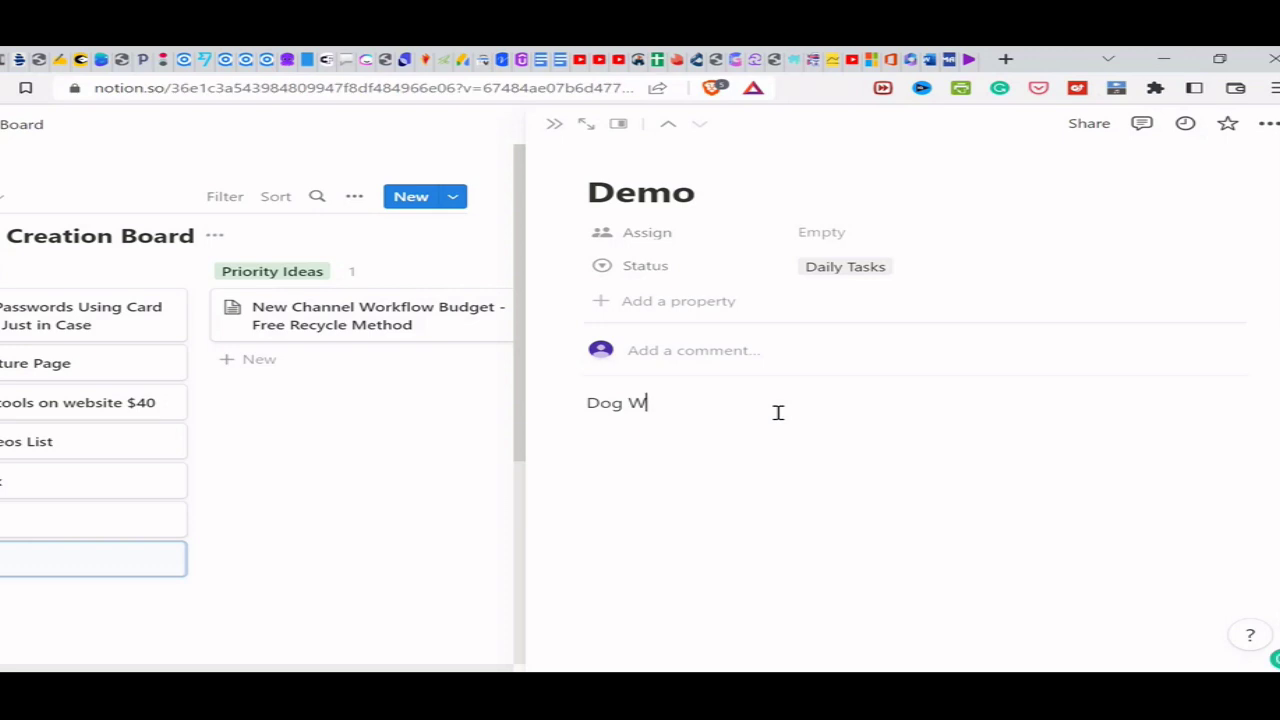
pyautogui.write('alking')
pyautogui.hotkey('ctrl', 'shift', 'Left')
pyautogui.hotkey('ctrl', 'shift', 'Left')
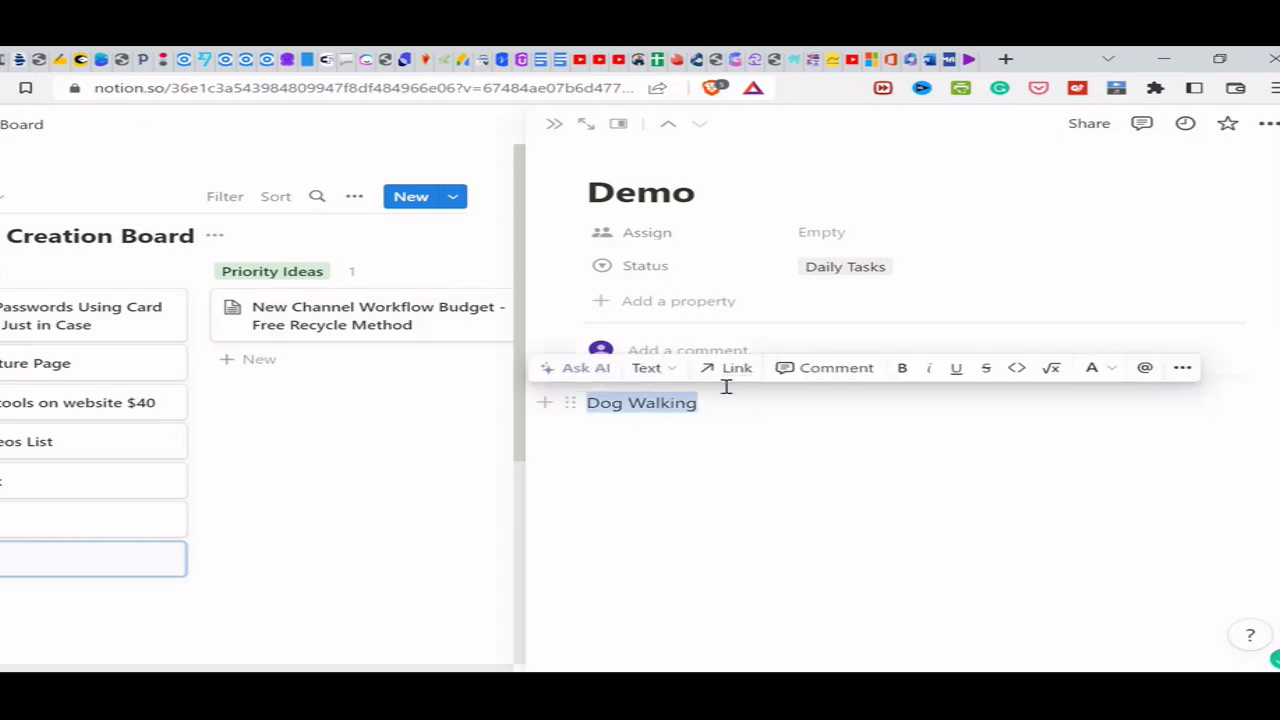
# Show the Ask AI actions for the selected 'Dog Walking' text, down to the generate options
pyautogui.click(598, 377)
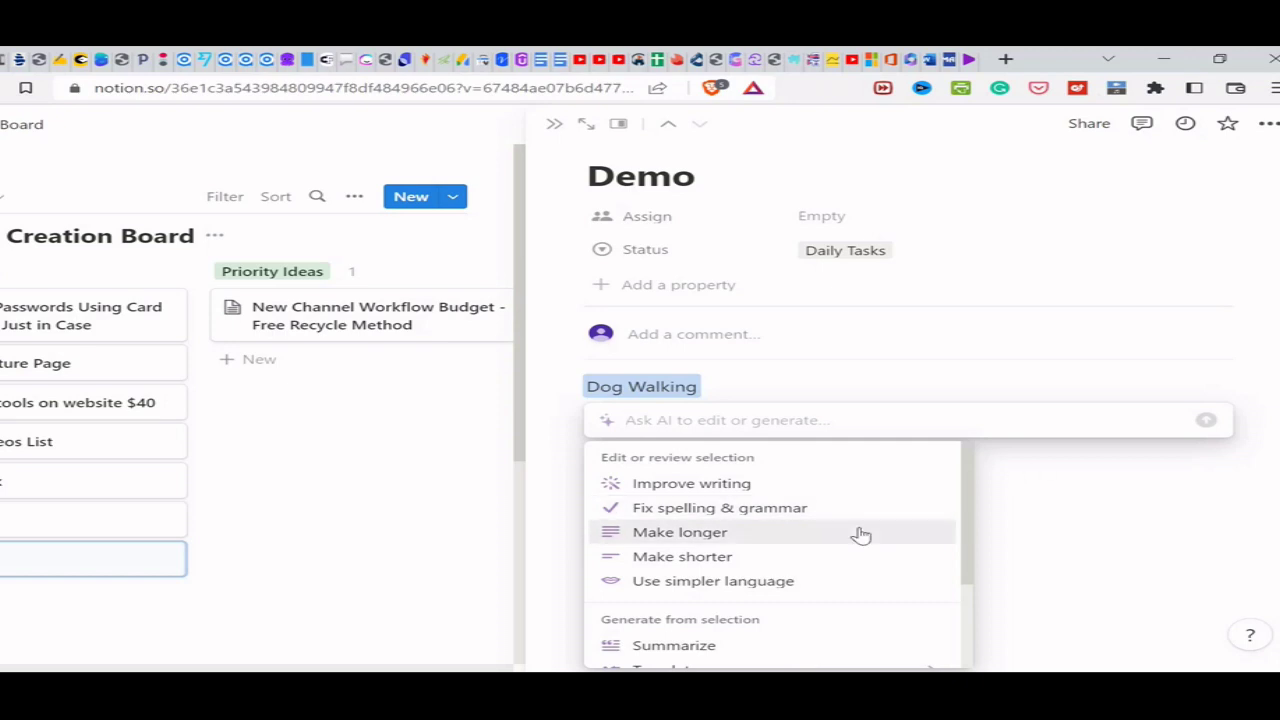
pyautogui.scroll(-1, 858, 532)
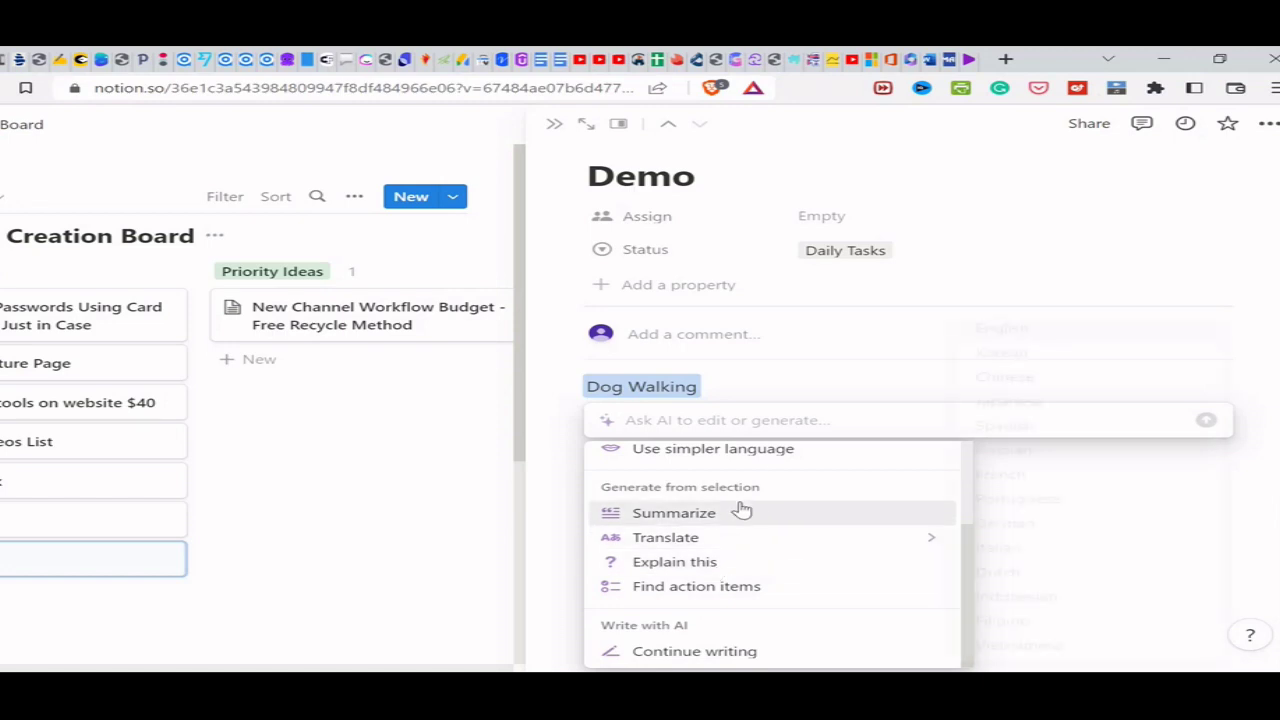
# Have Notion AI explain 'Dog Walking', then continue writing twice to extend the draft
pyautogui.click(742, 562)
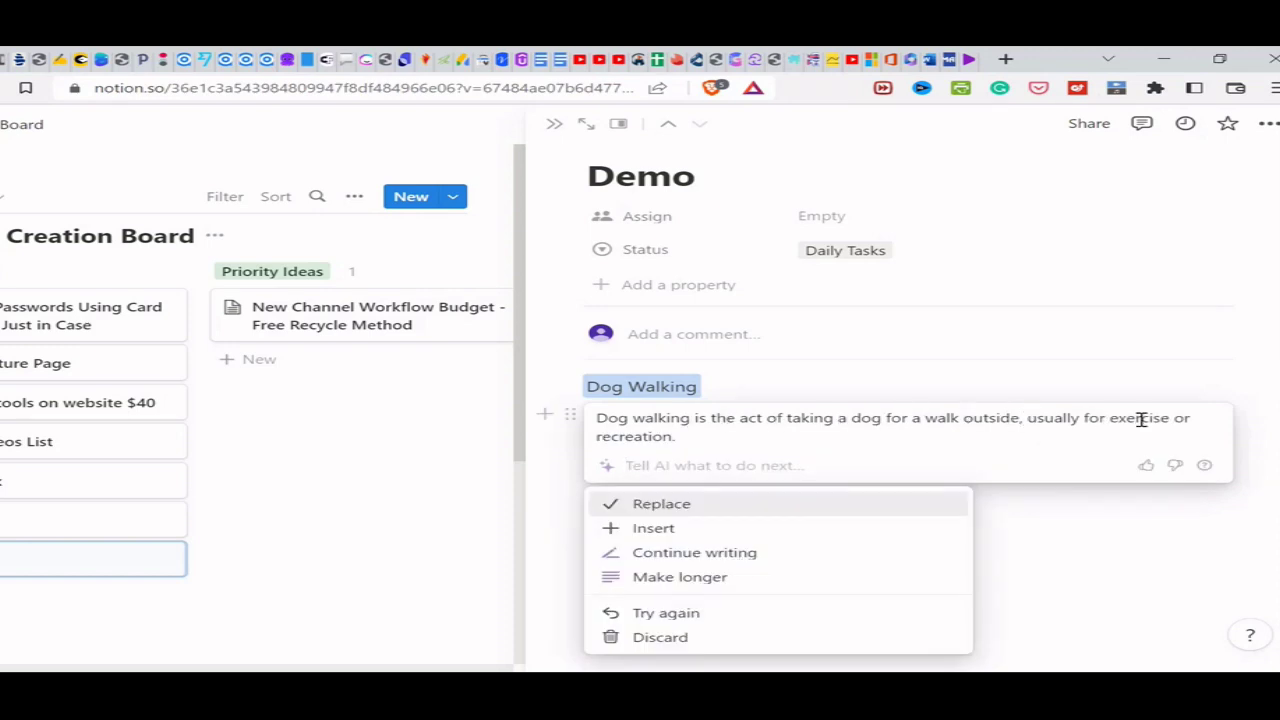
pyautogui.click(753, 560)
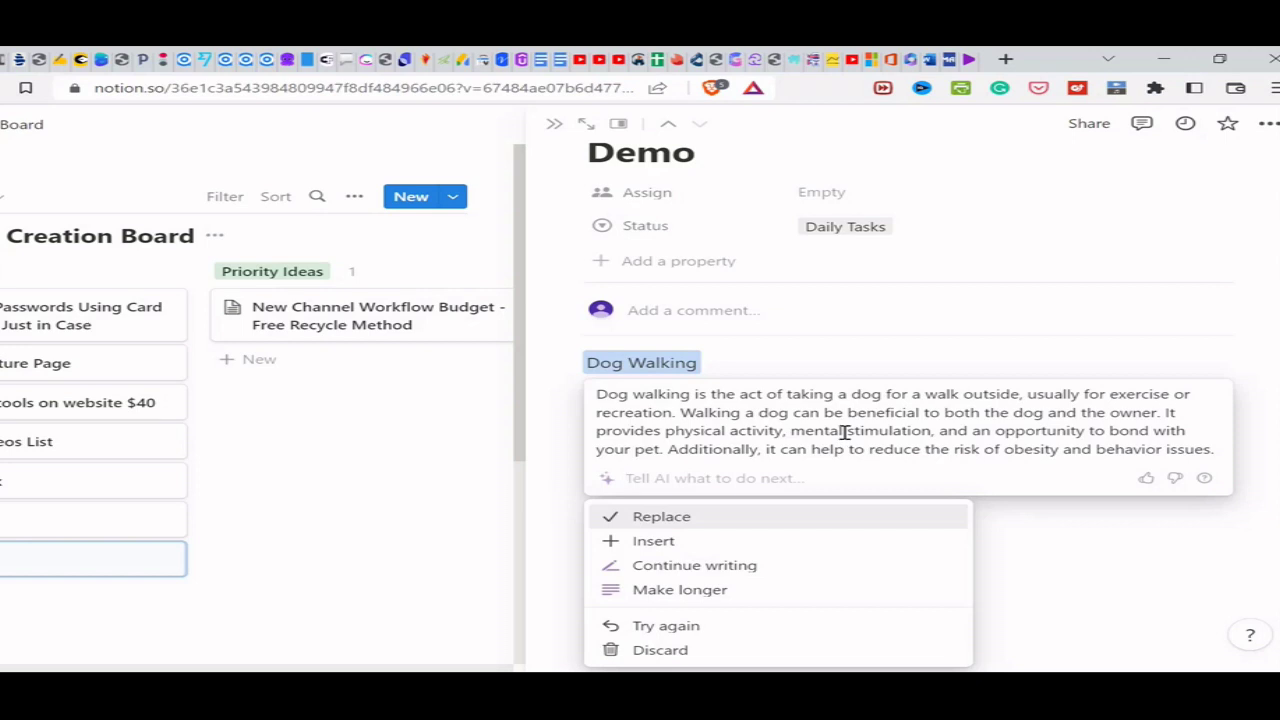
pyautogui.click(795, 566)
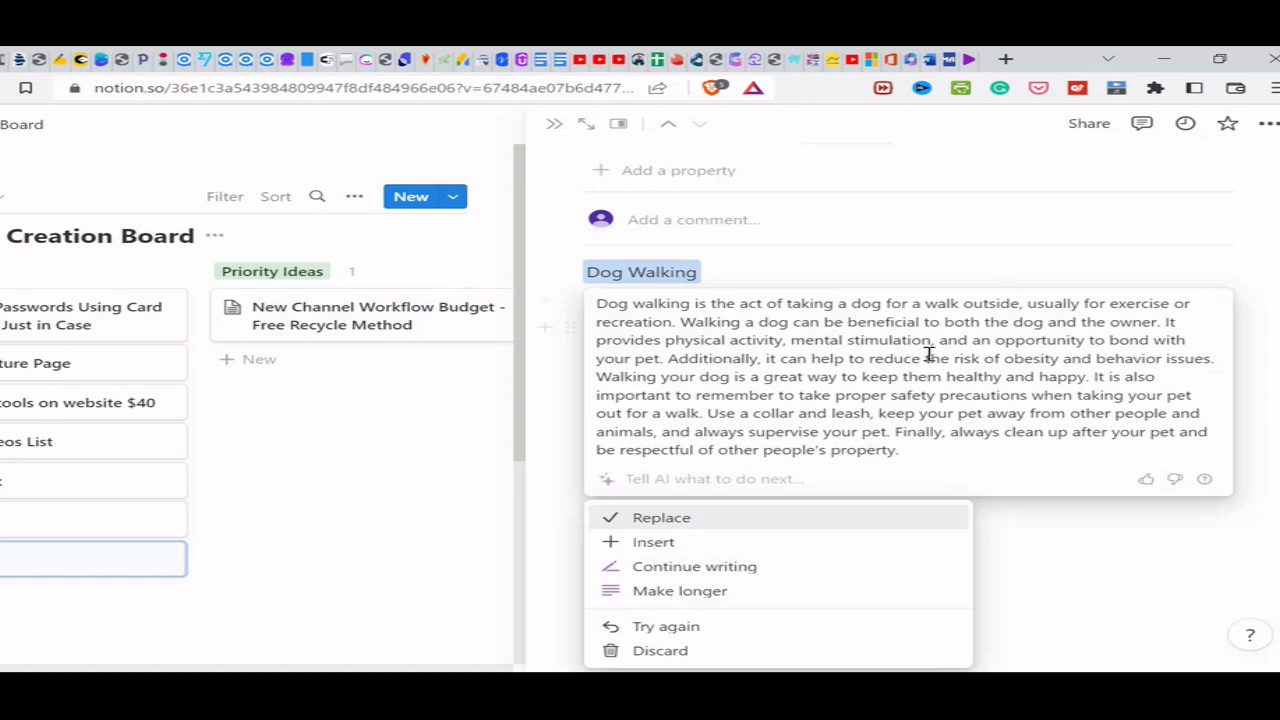
pyautogui.click(1256, 357)
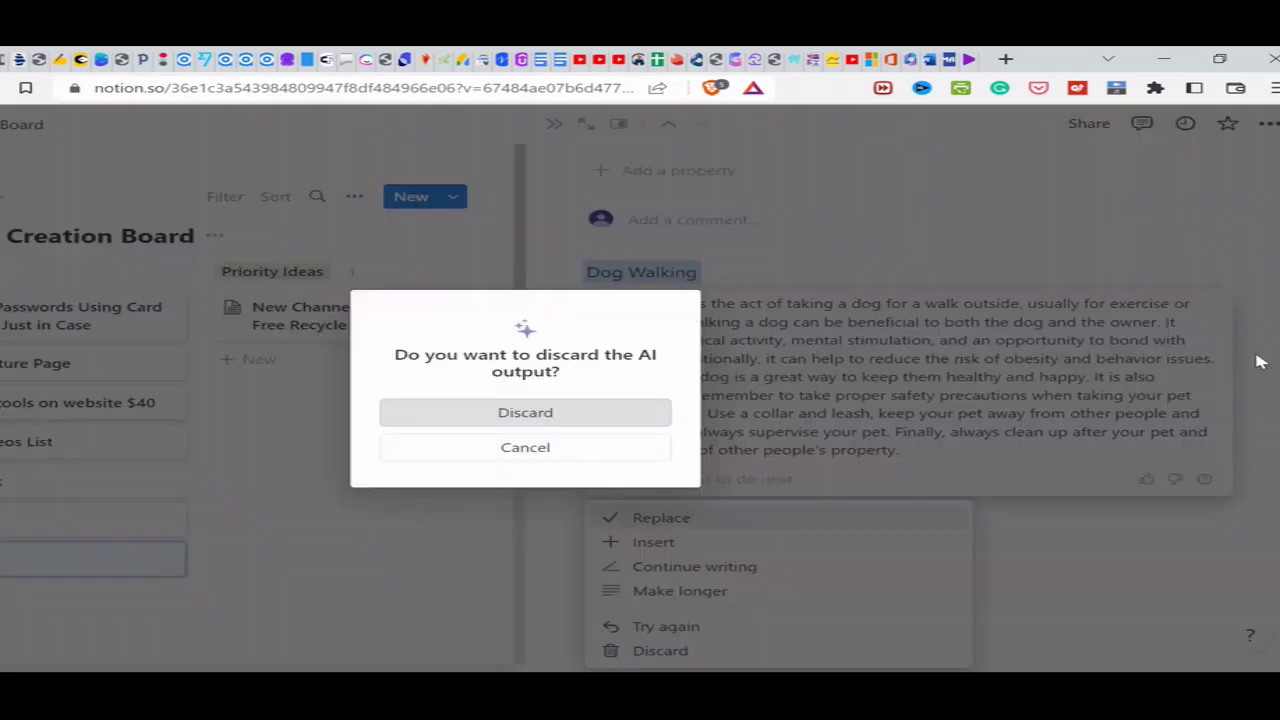
pyautogui.click(629, 414)
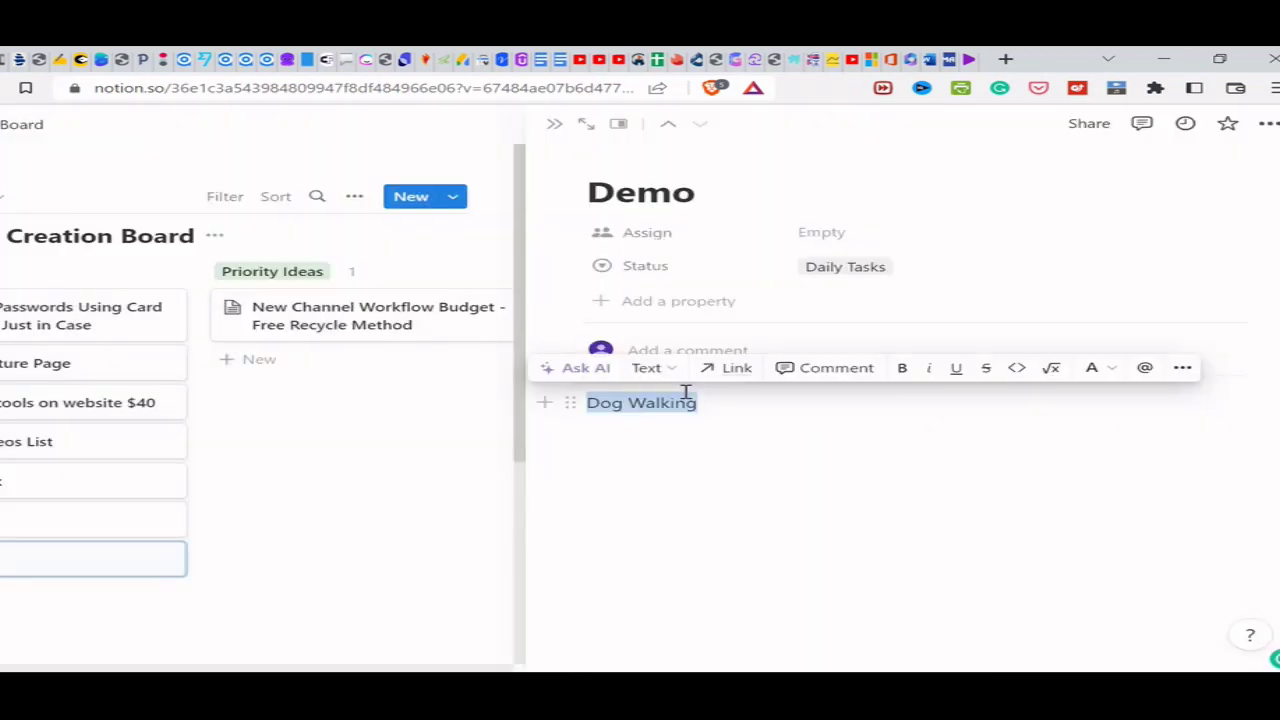
pyautogui.click(598, 369)
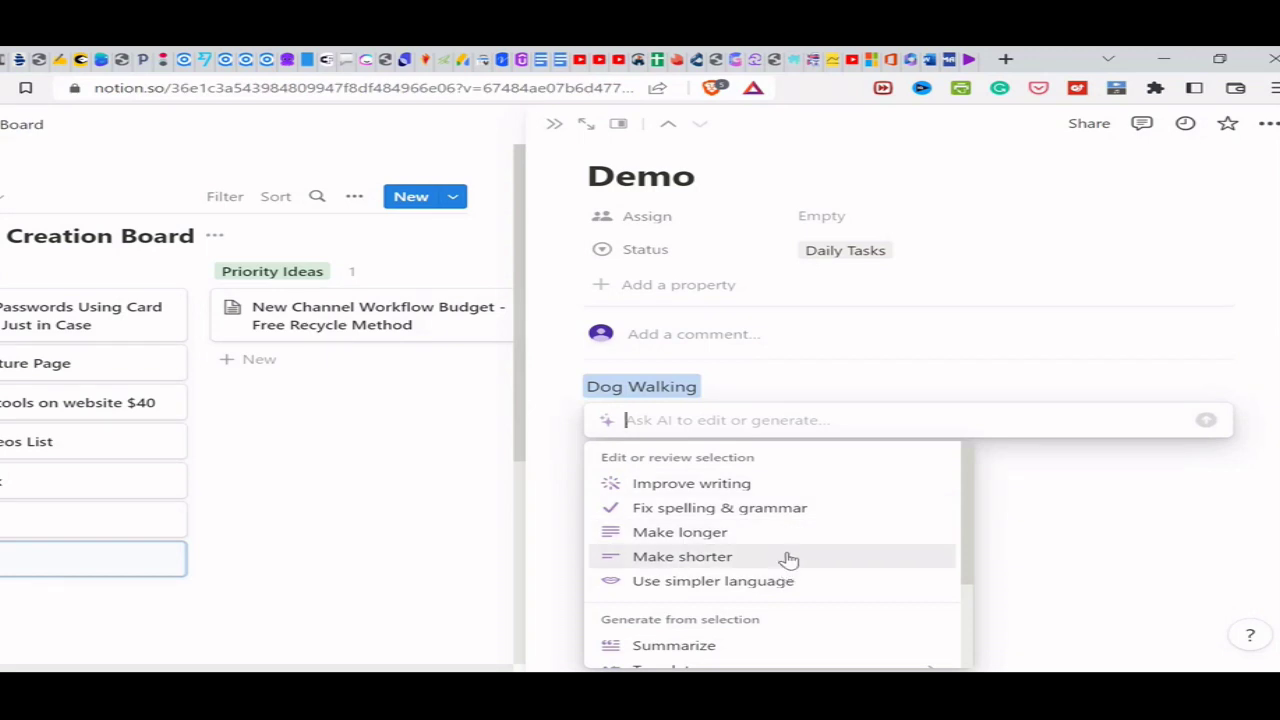
pyautogui.scroll(-1, 1223, 366)
pyautogui.scroll(-1, 720, 523)
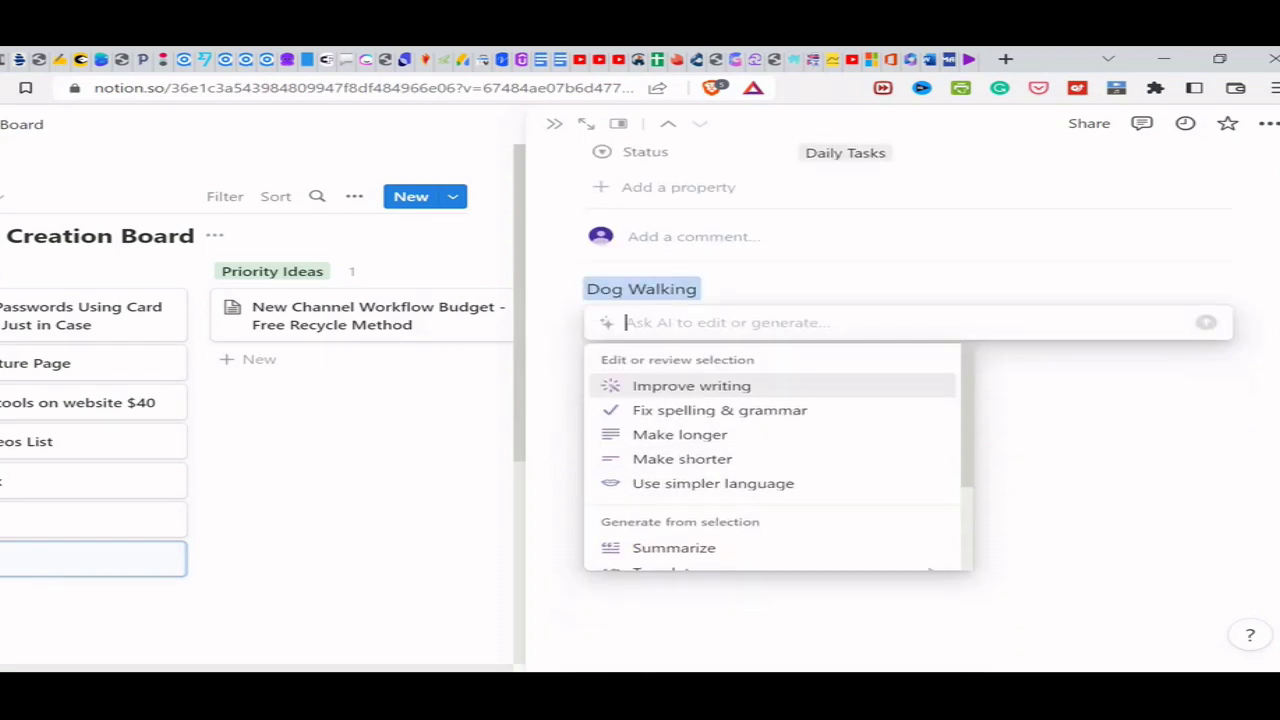
pyautogui.moveTo(961, 427)
pyautogui.mouseDown()
pyautogui.moveTo(960, 511)
pyautogui.moveTo(961, 409)
pyautogui.mouseUp()
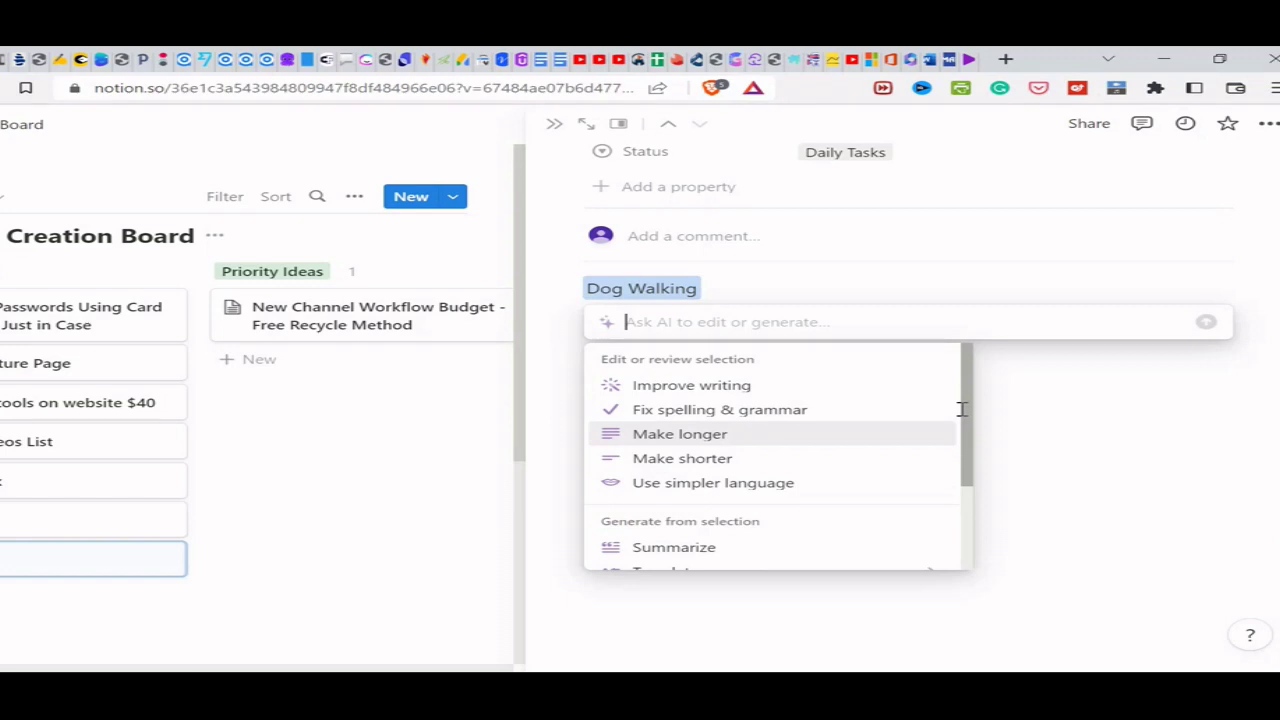
# Make the Dog Walking text longer with AI, select the resulting paragraph, and open Grammarly
pyautogui.click(706, 437)
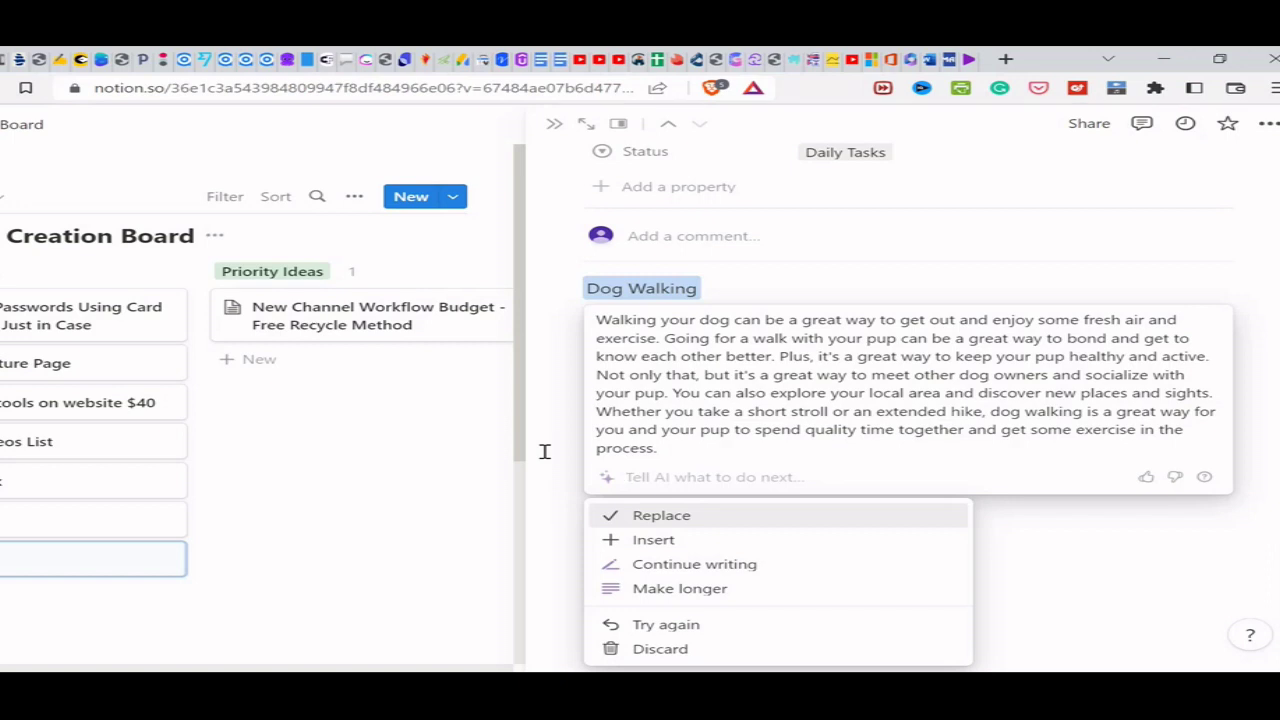
pyautogui.tripleClick(797, 410)
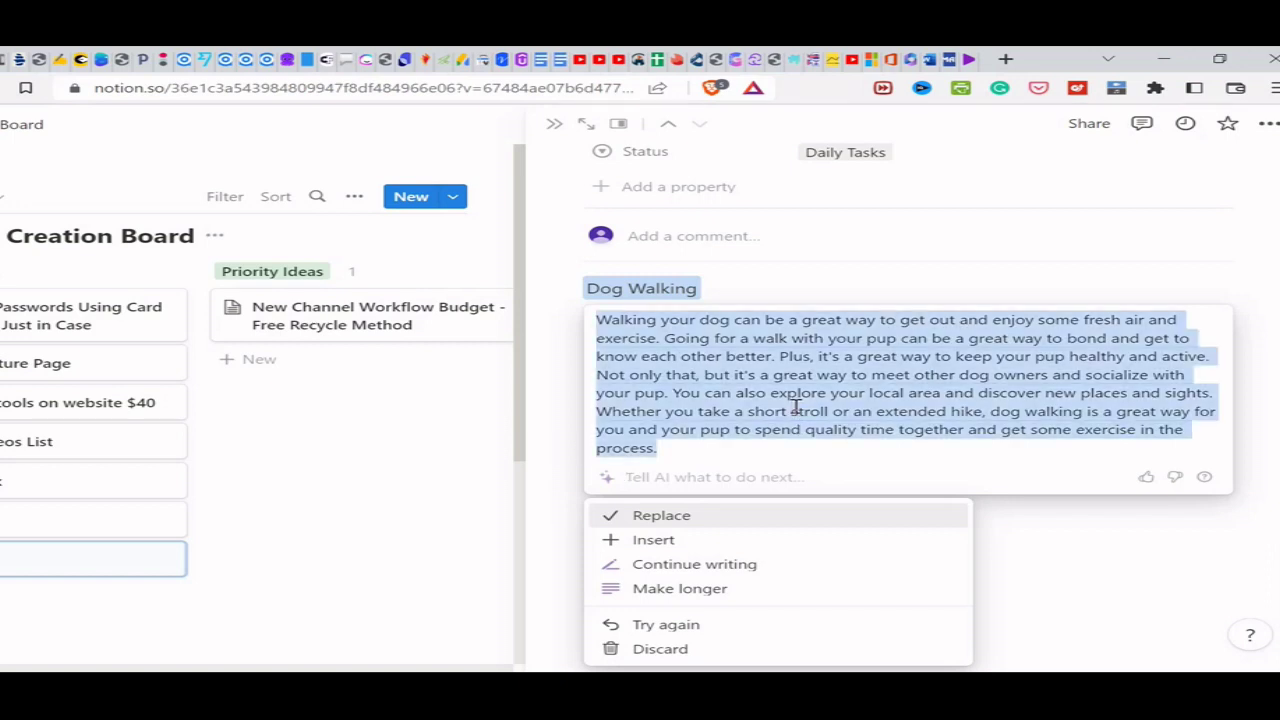
pyautogui.click(1000, 89)
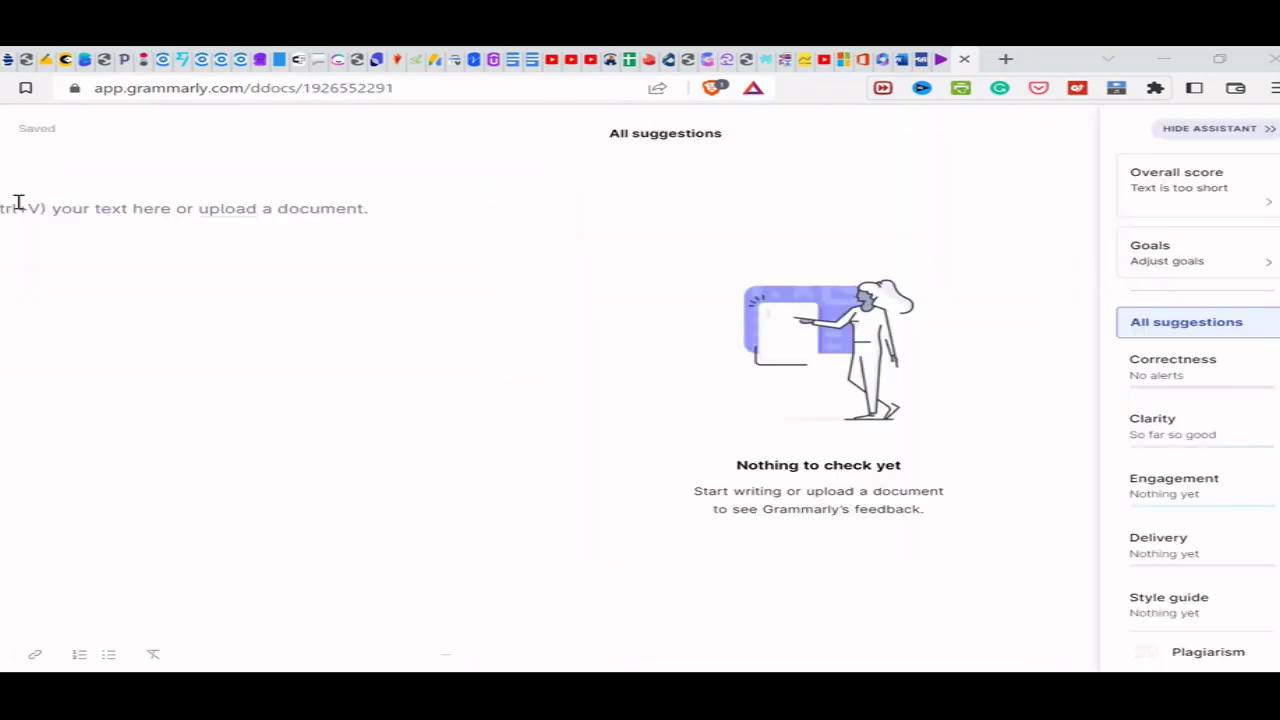
# Paste the dog-walking paragraph into the Grammarly document, keeping the default writing goals
pyautogui.click(18, 205)
pyautogui.hotkey('ctrl', 'v')
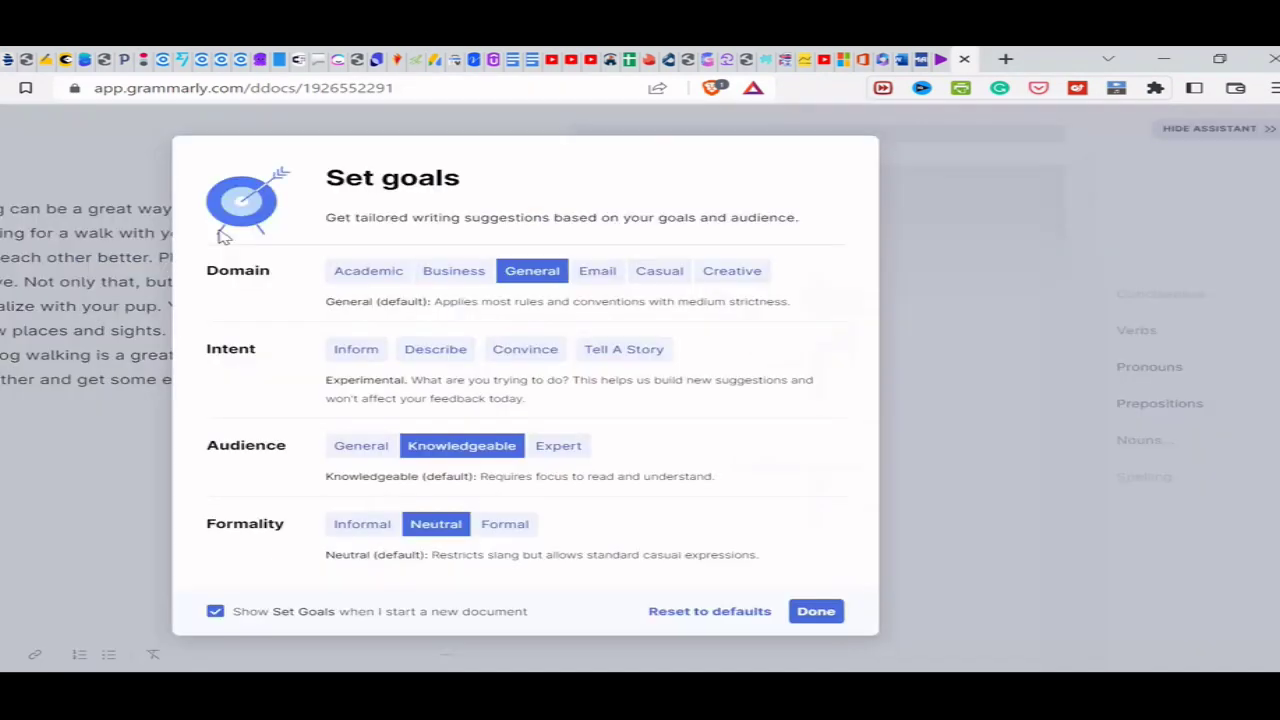
pyautogui.click(816, 612)
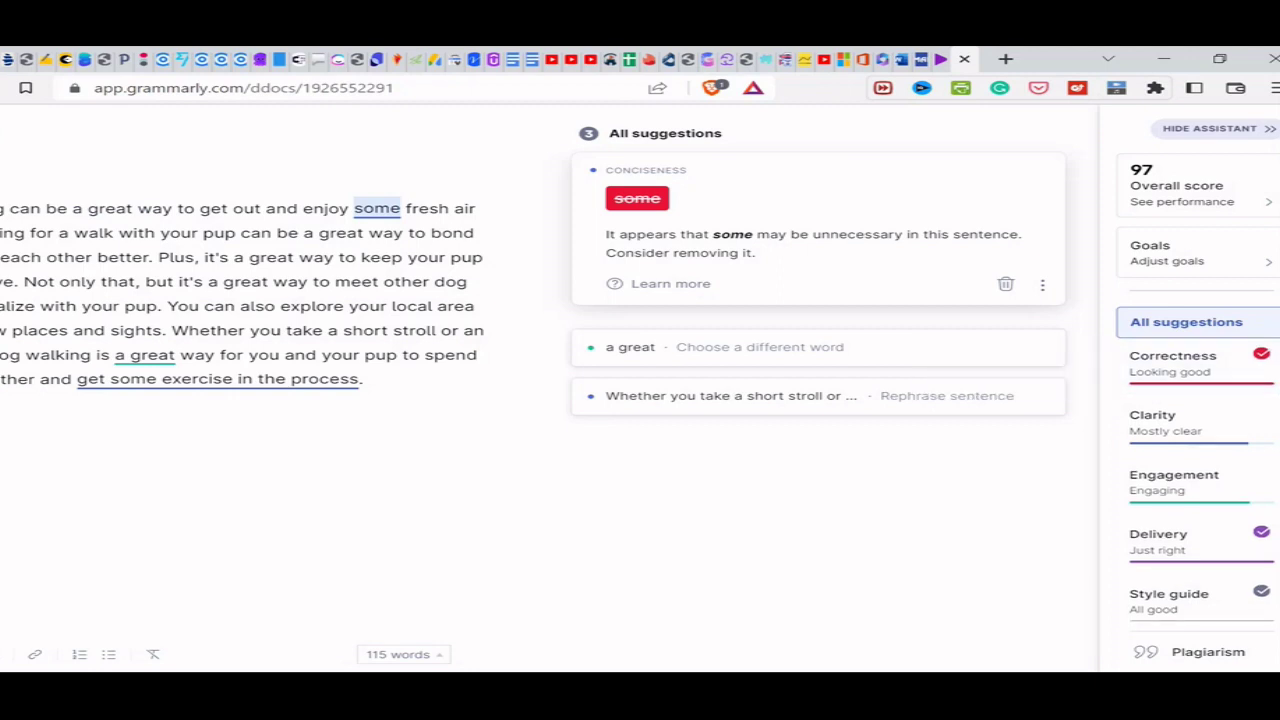
pyautogui.scroll(-1, 1200, 480)
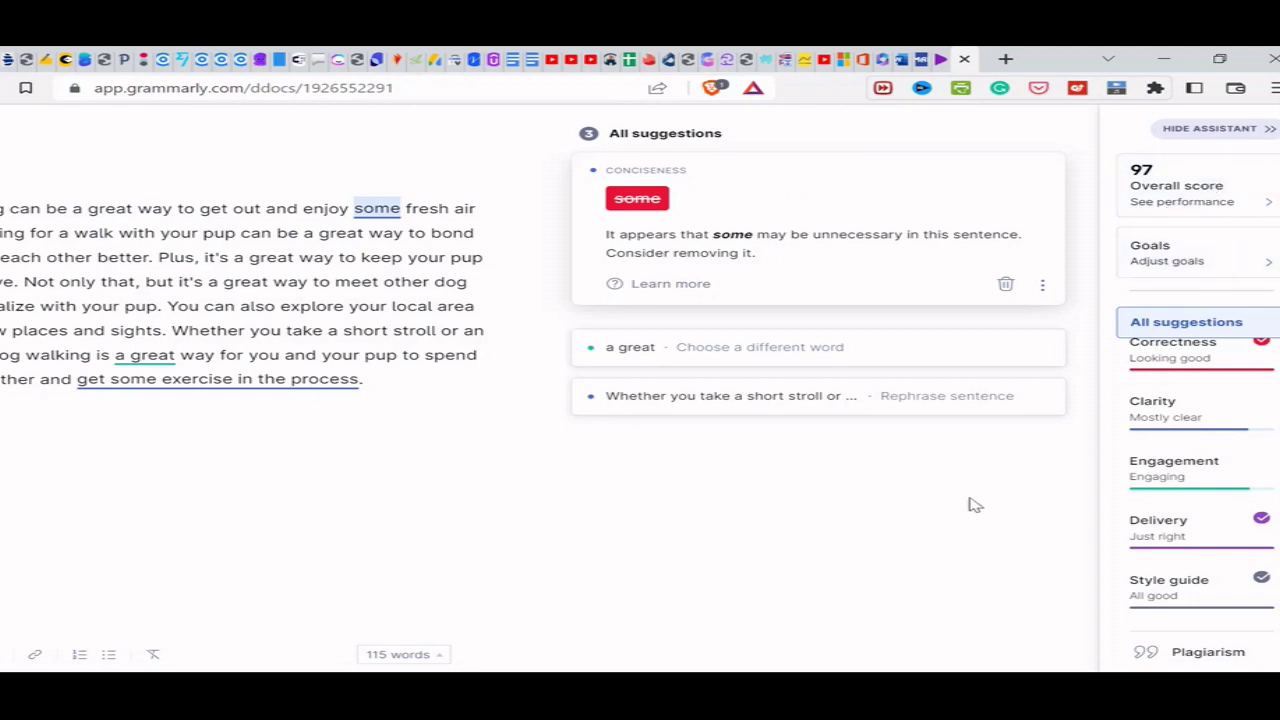
# Check the dog-walking paragraph for plagiarism, which reports a 14% match
pyautogui.click(1163, 659)
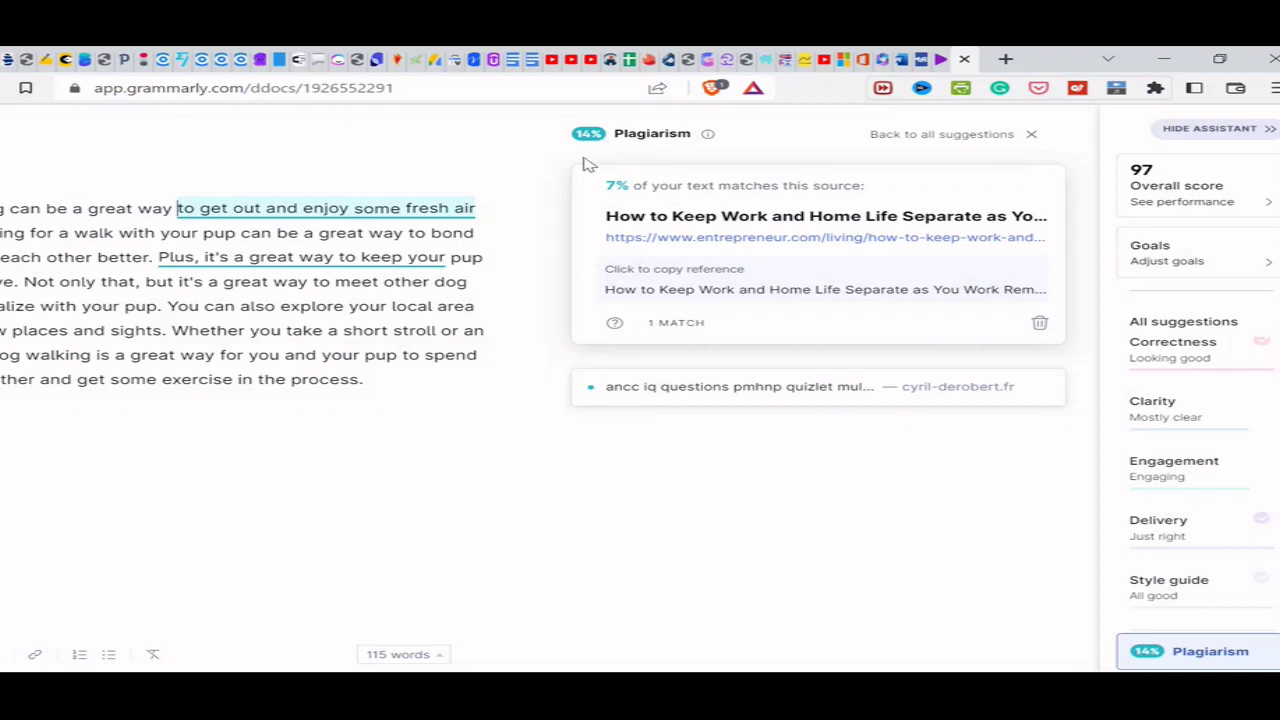
pyautogui.click(430, 379)
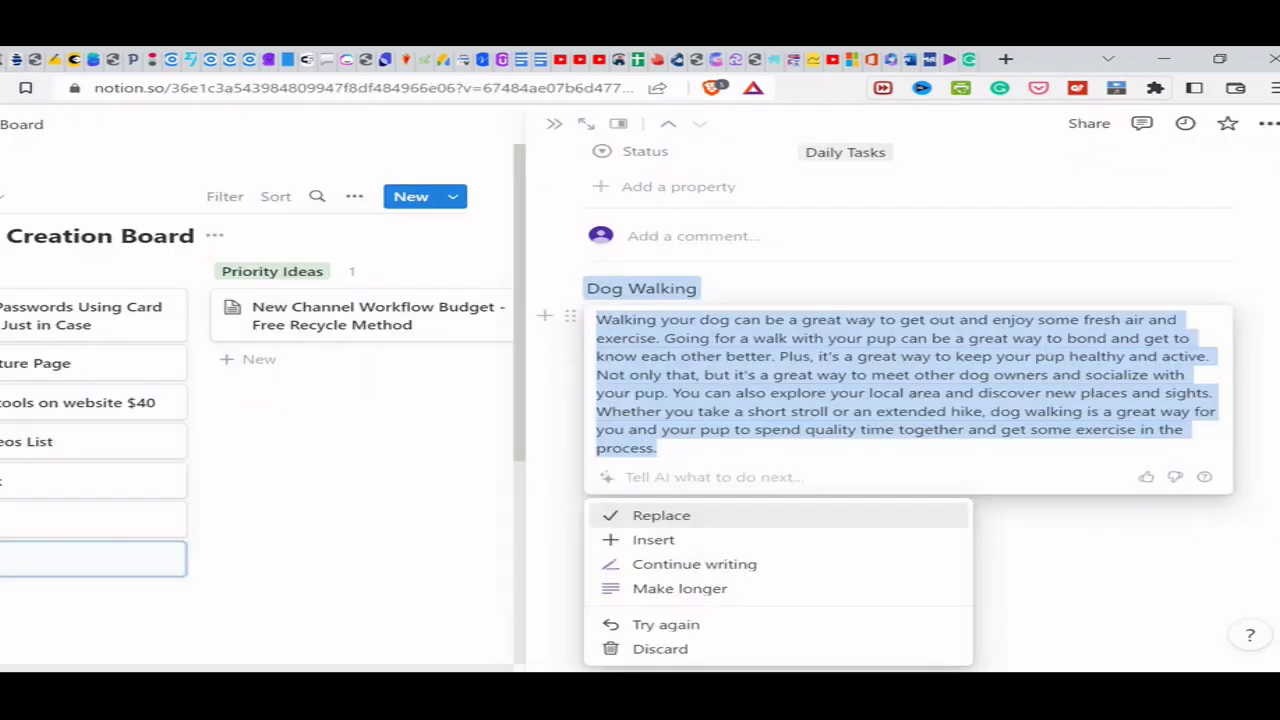
# Discard the AI-generated paragraph and add an empty line below 'Dog Walking'
pyautogui.click(1155, 278)
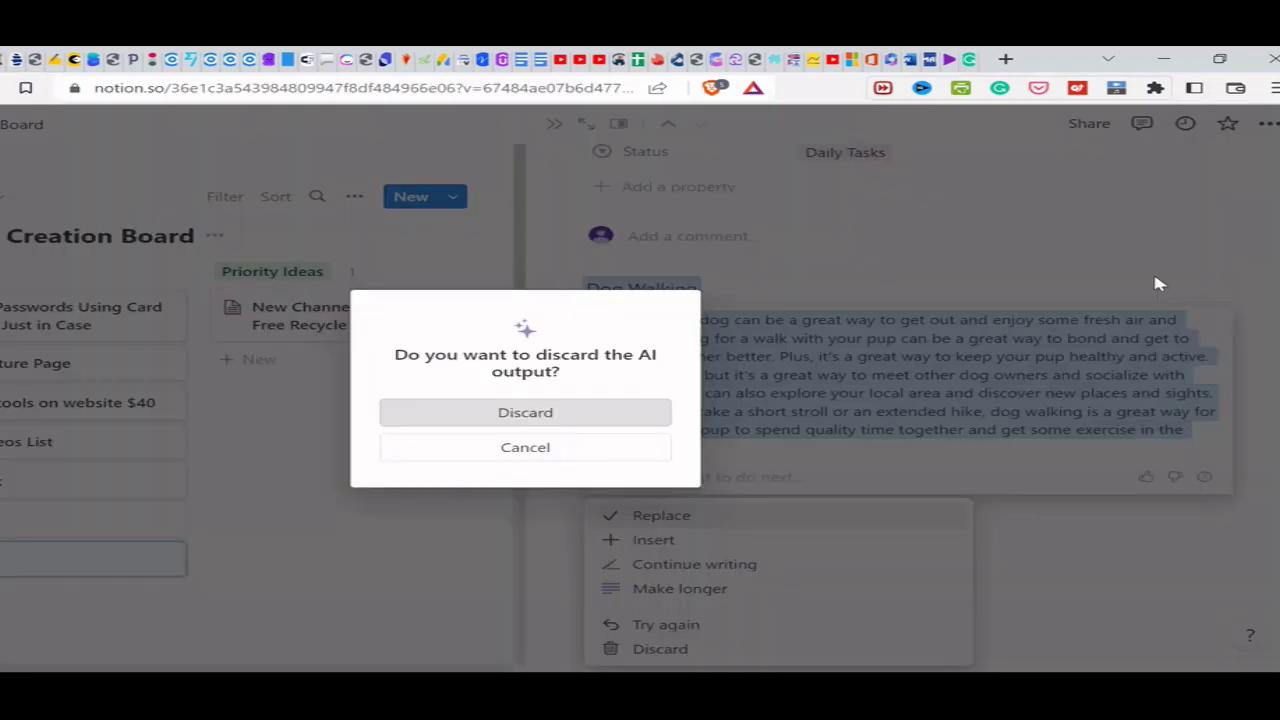
pyautogui.click(551, 414)
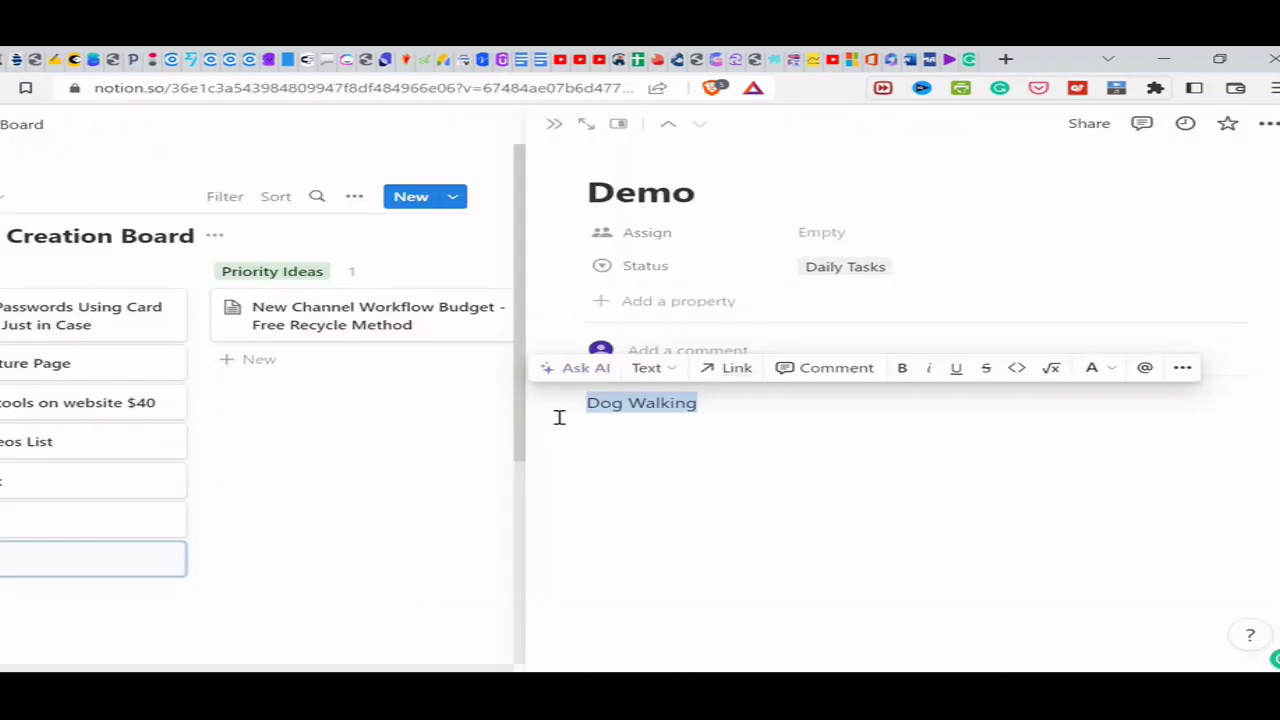
pyautogui.click(733, 494)
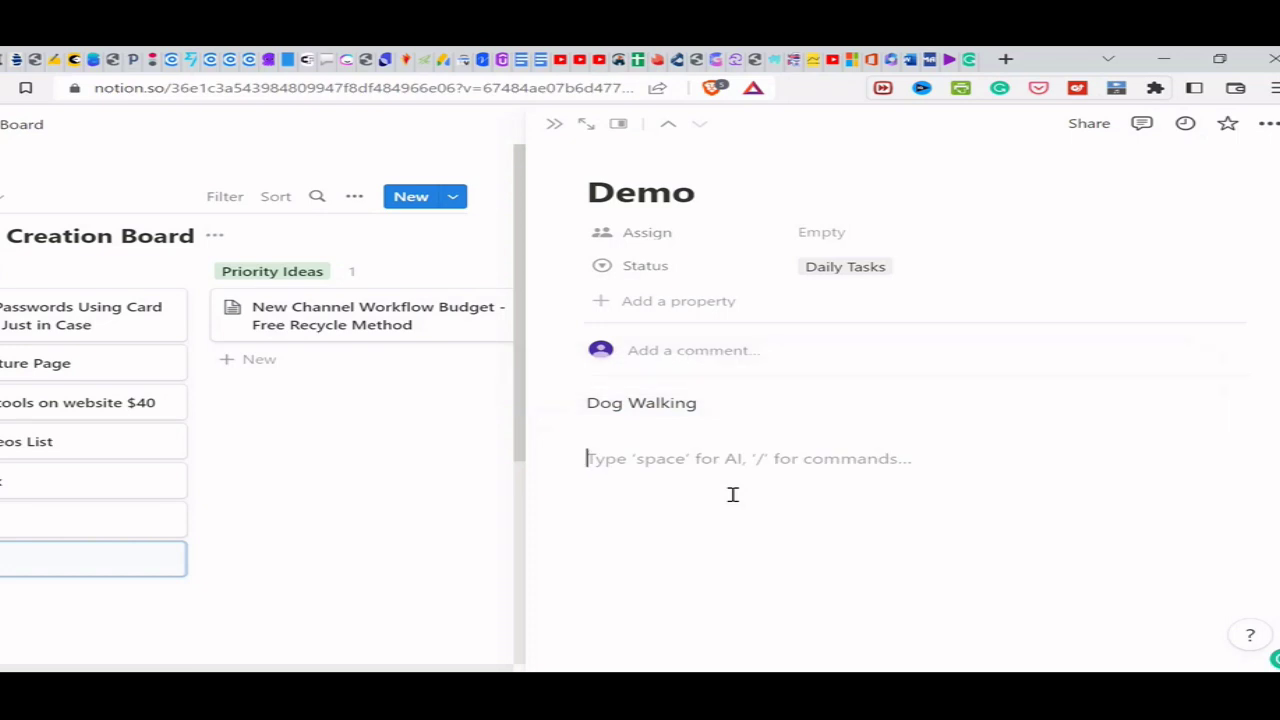